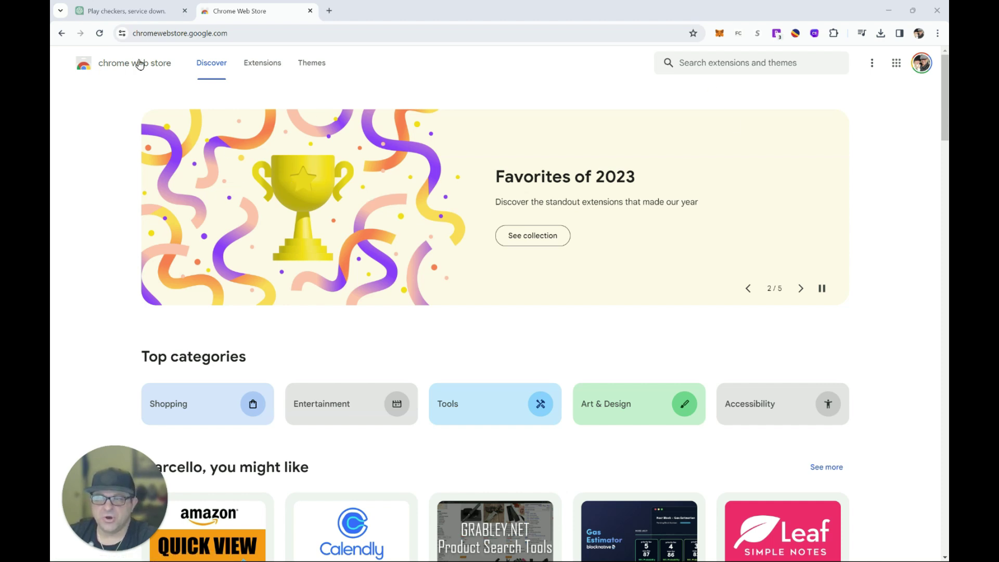
# Search the Chrome Web Store for "Talk" and open the Talk-to-ChatGPT extension's page
pyautogui.click(714, 69)
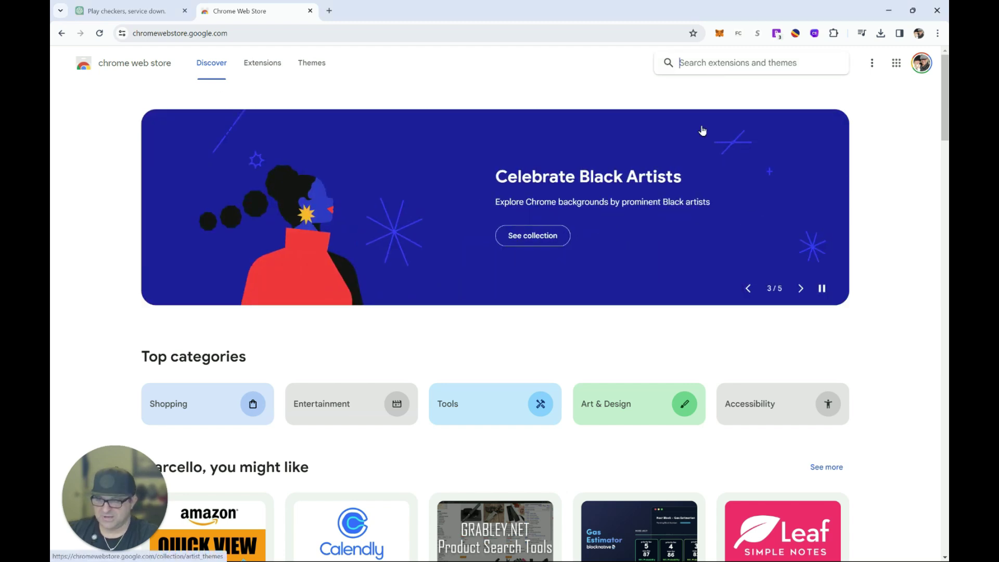
pyautogui.write('Talk')
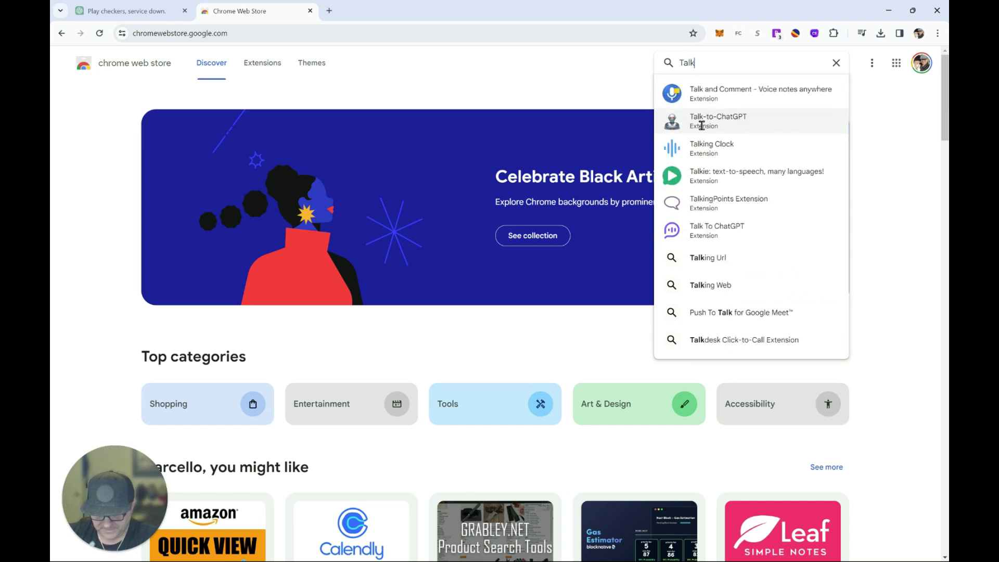
pyautogui.write('t')
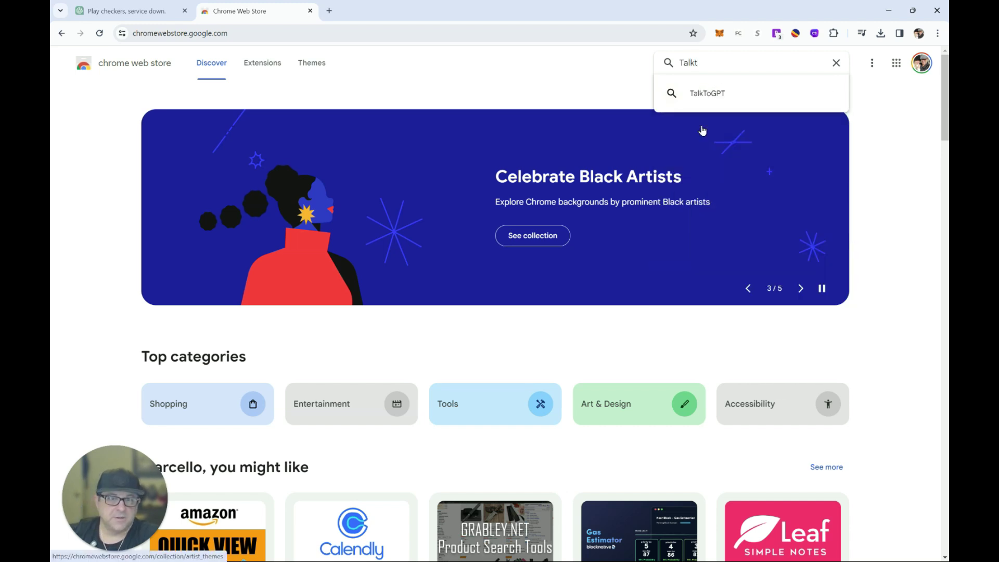
pyautogui.press('BackSpace')
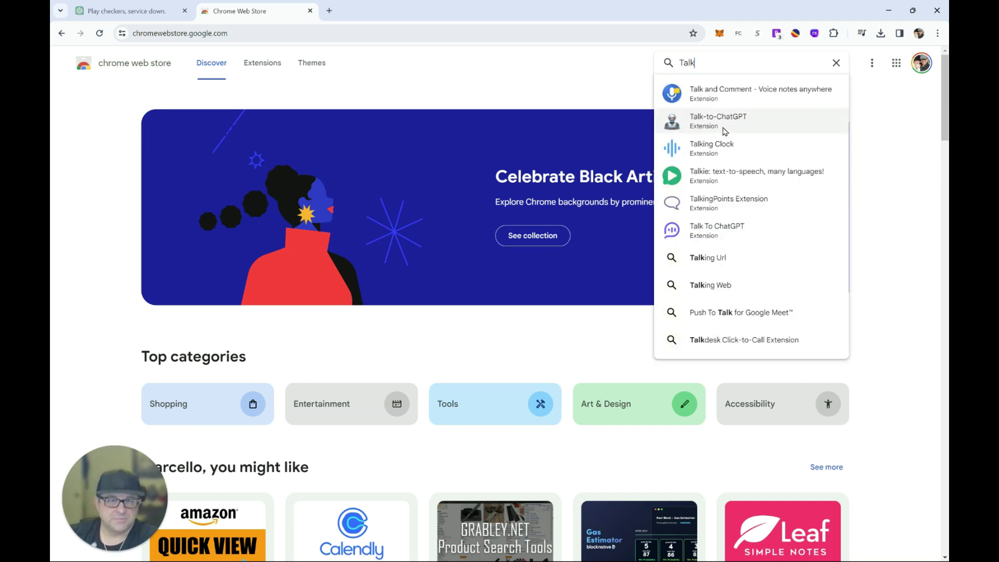
pyautogui.click(706, 126)
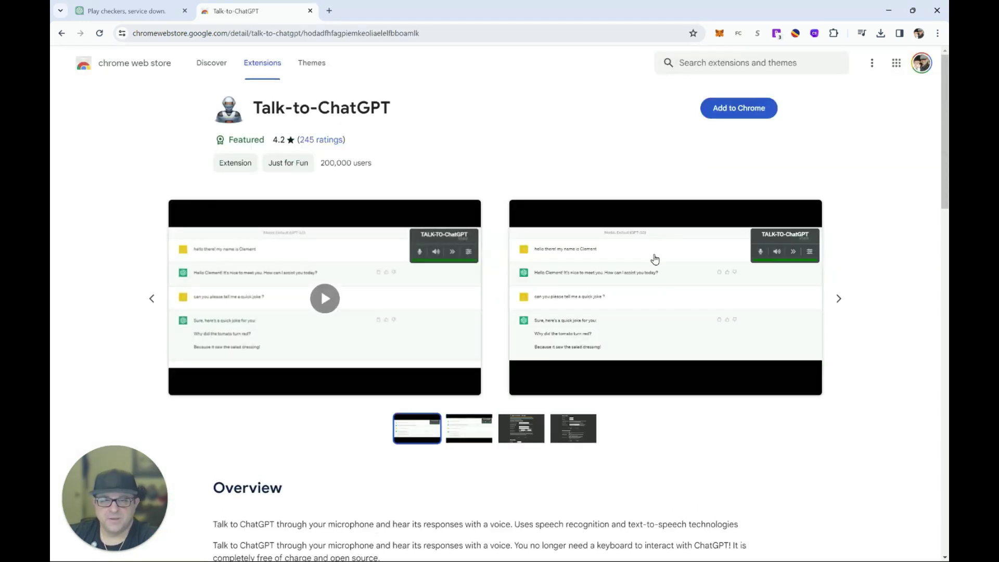
# Install the Talk-to-ChatGPT extension in Chrome and pin it to the browser toolbar
pyautogui.click(758, 109)
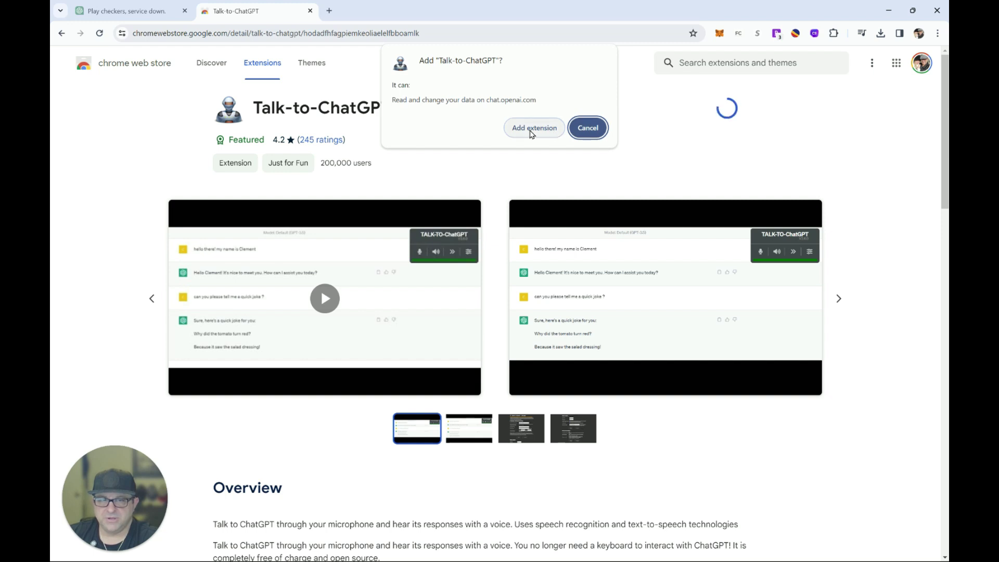
pyautogui.click(551, 130)
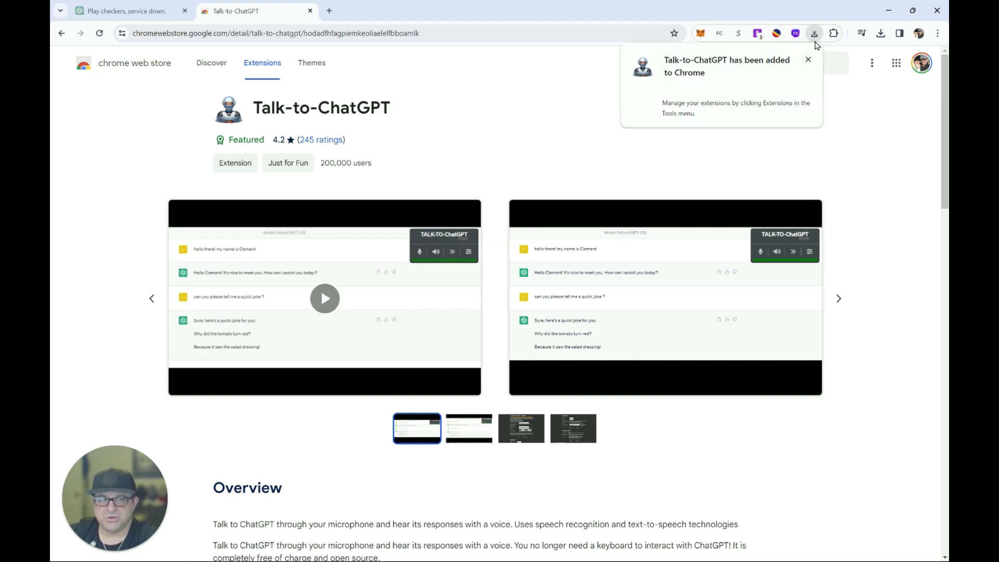
pyautogui.click(834, 32)
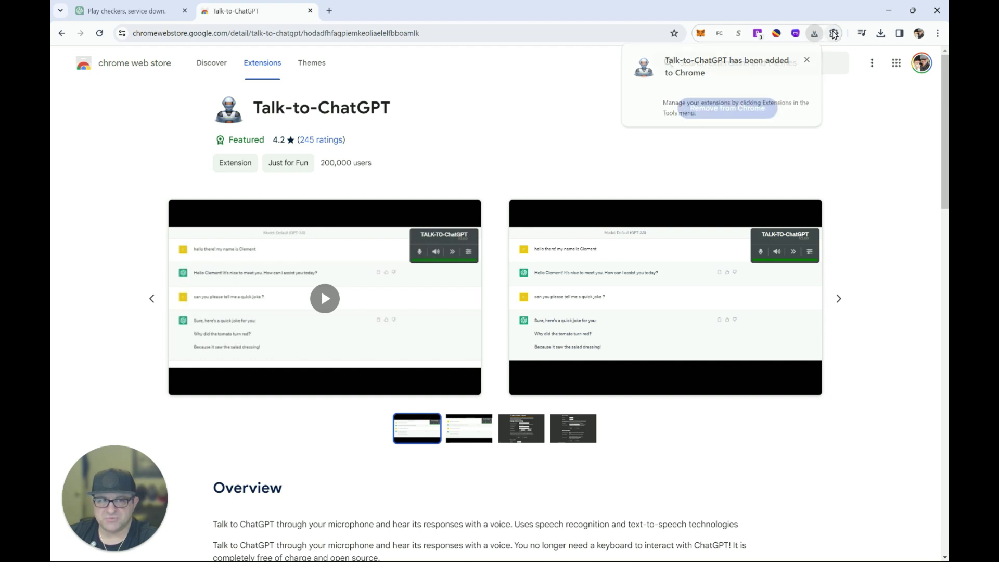
pyautogui.scroll(-1, 788, 192)
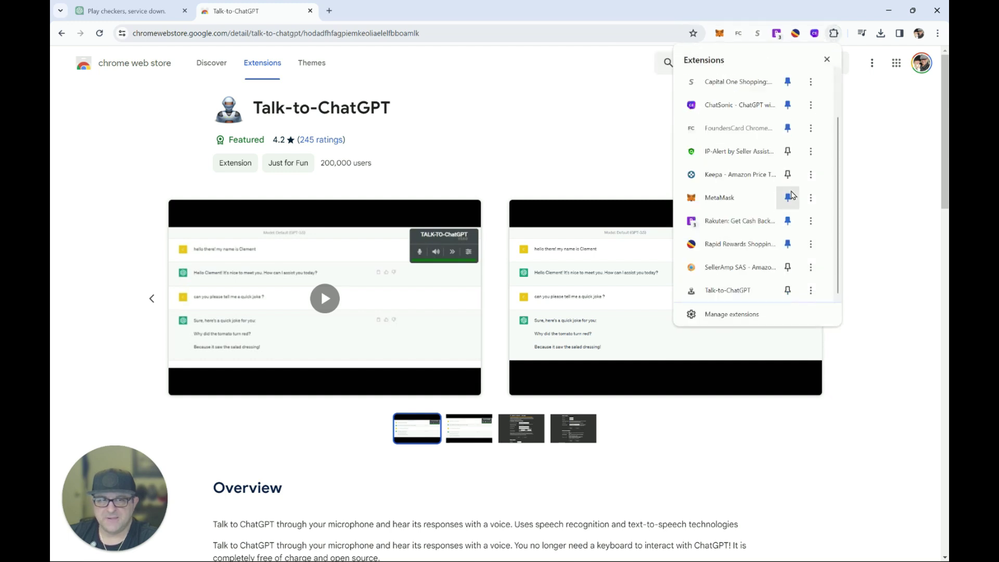
pyautogui.click(789, 292)
pyautogui.scroll(1, 789, 297)
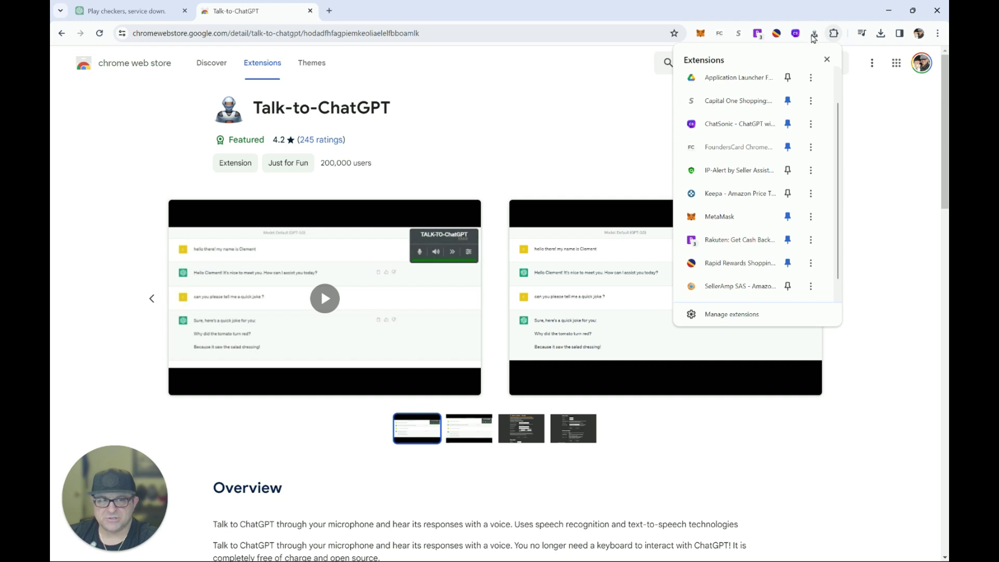
pyautogui.scroll(-1, 791, 303)
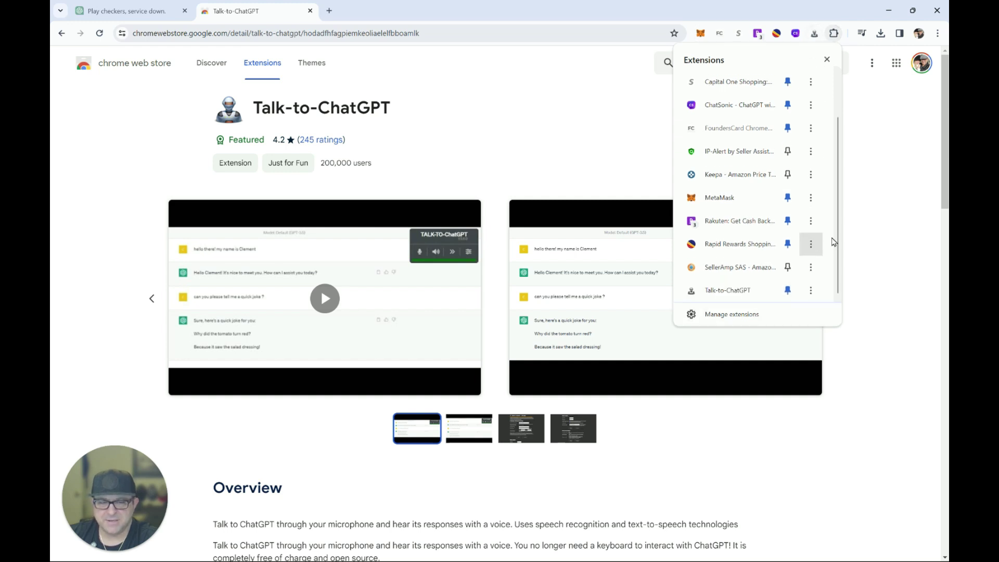
pyautogui.click(889, 270)
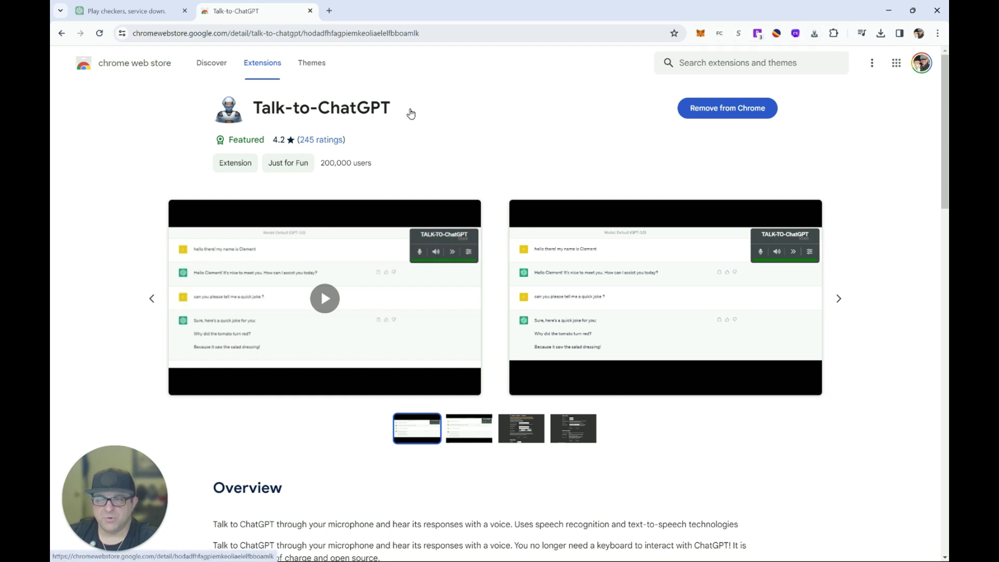
# Switch to ChatGPT, start a new chat with the GPT-4 model, and reload the page to load the extension
pyautogui.click(141, 12)
pyautogui.click(94, 59)
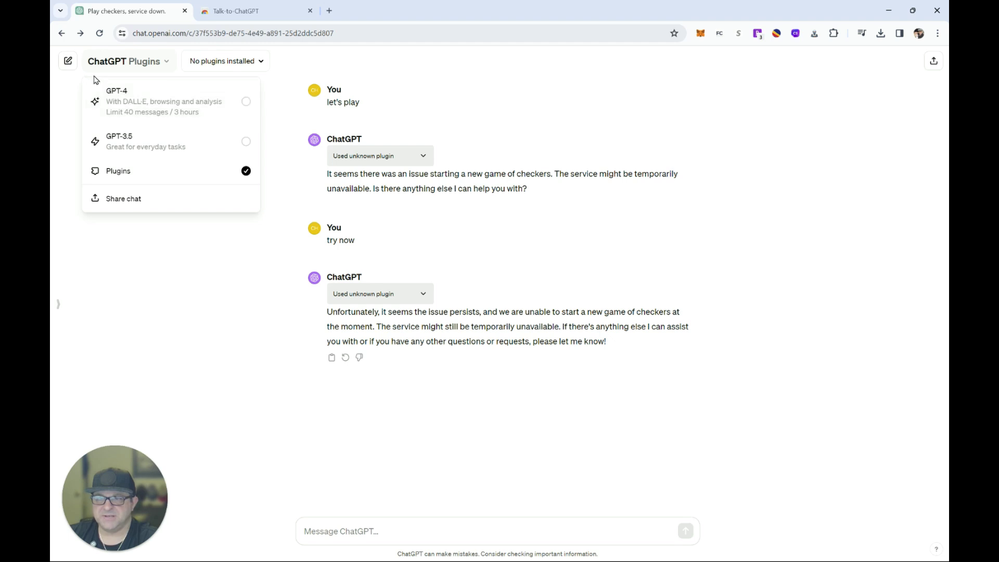
pyautogui.click(120, 94)
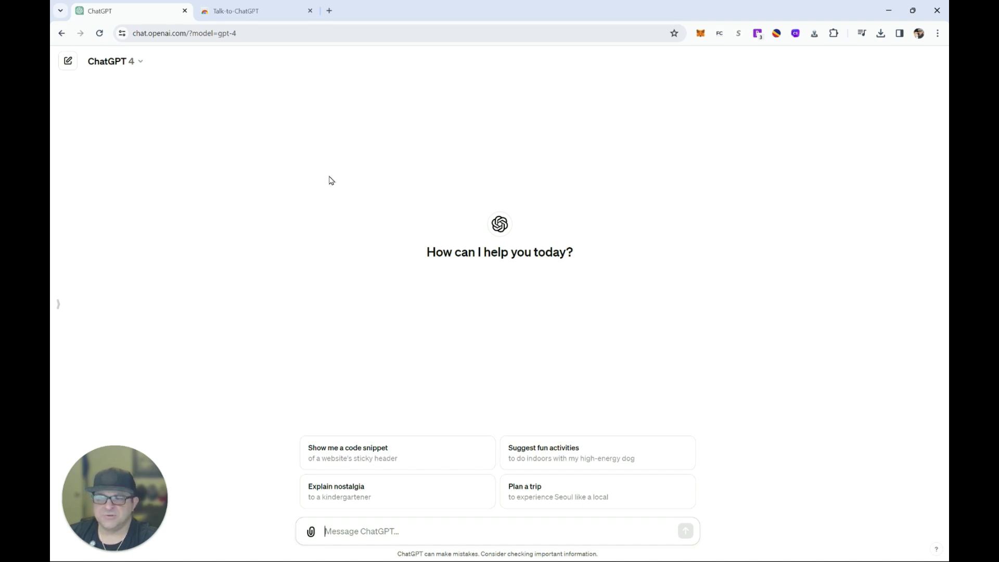
pyautogui.click(99, 34)
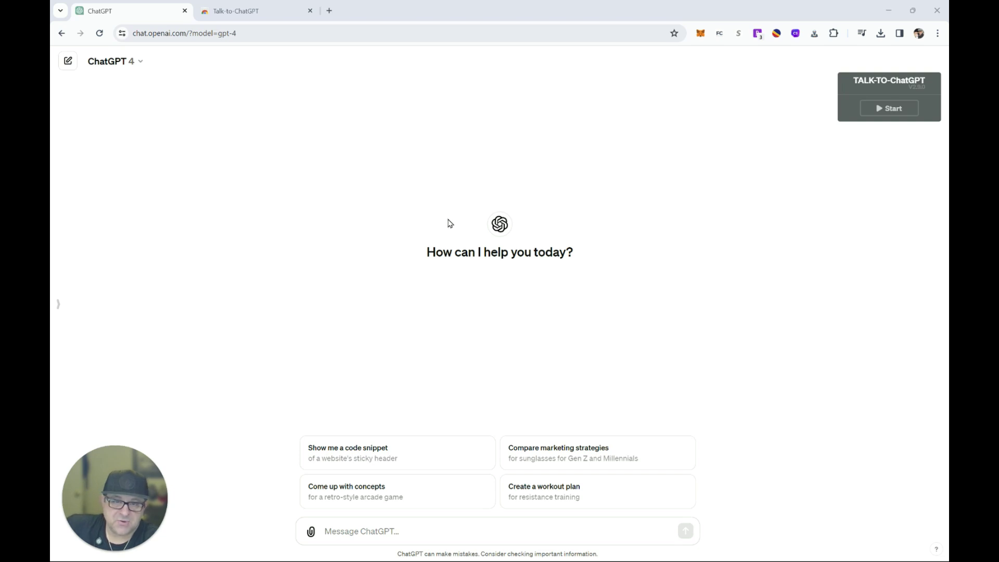
# Start Talk-to-ChatGPT, accept the compatibility notice, and allow microphone use on every visit
pyautogui.click(889, 109)
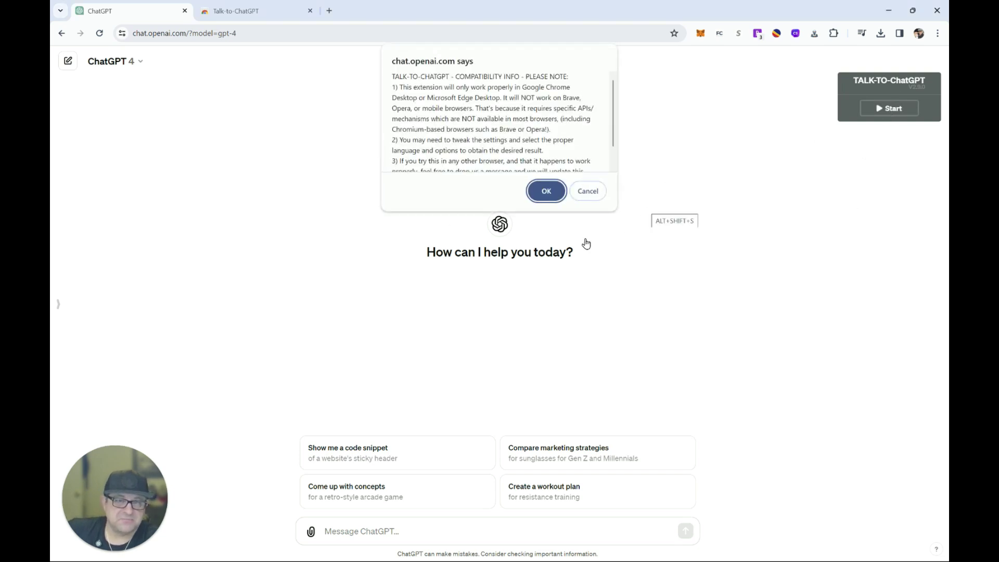
pyautogui.scroll(-3, 538, 156)
pyautogui.click(546, 190)
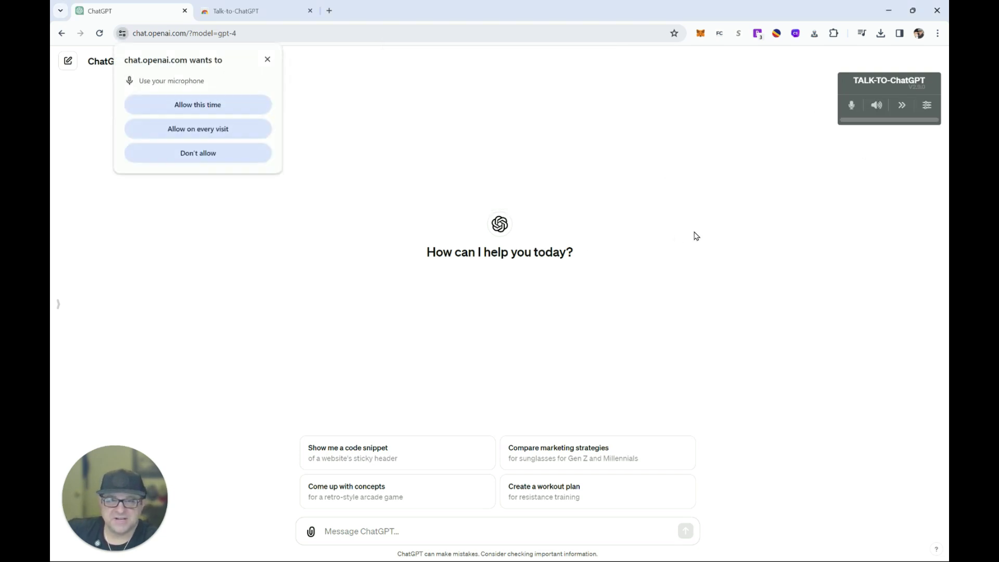
pyautogui.click(219, 132)
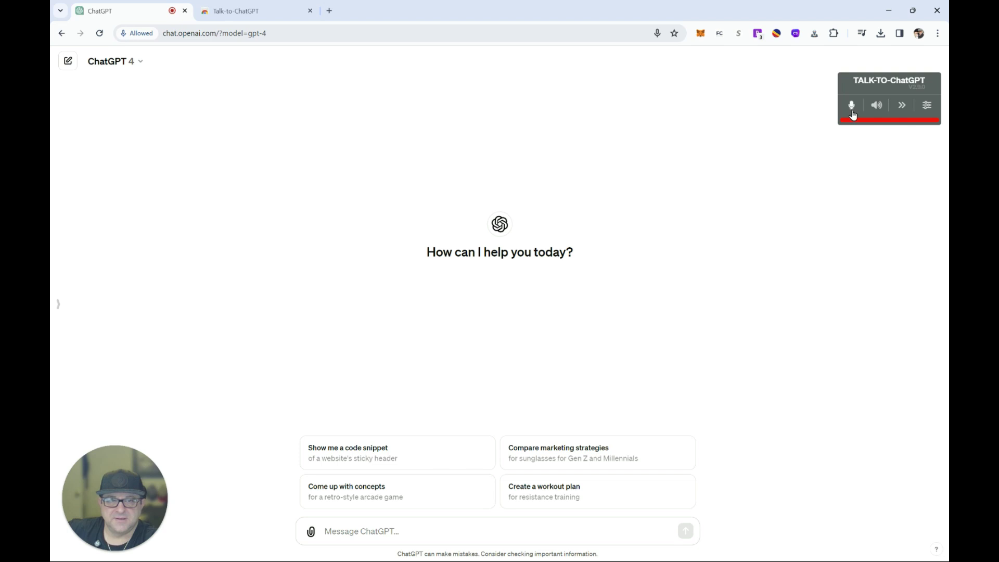
pyautogui.click(876, 105)
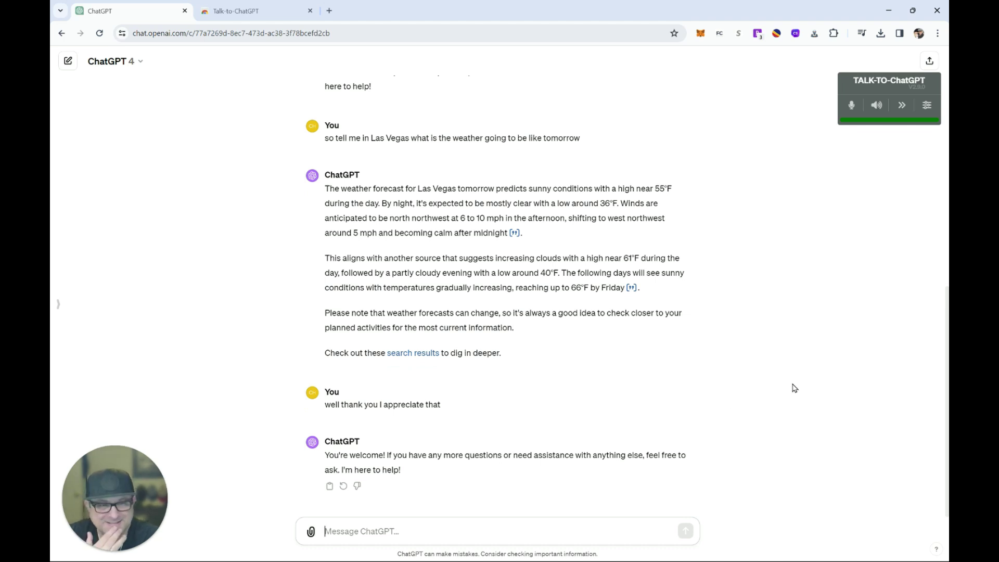
# Suspend Talk-to-ChatGPT's speech recognition and open the extension's settings
pyautogui.click(852, 106)
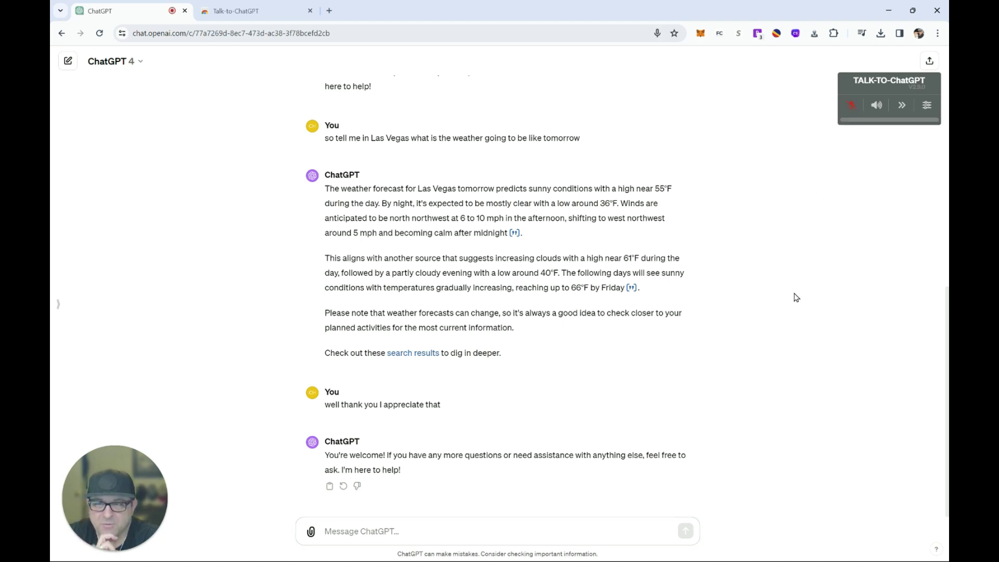
pyautogui.click(851, 106)
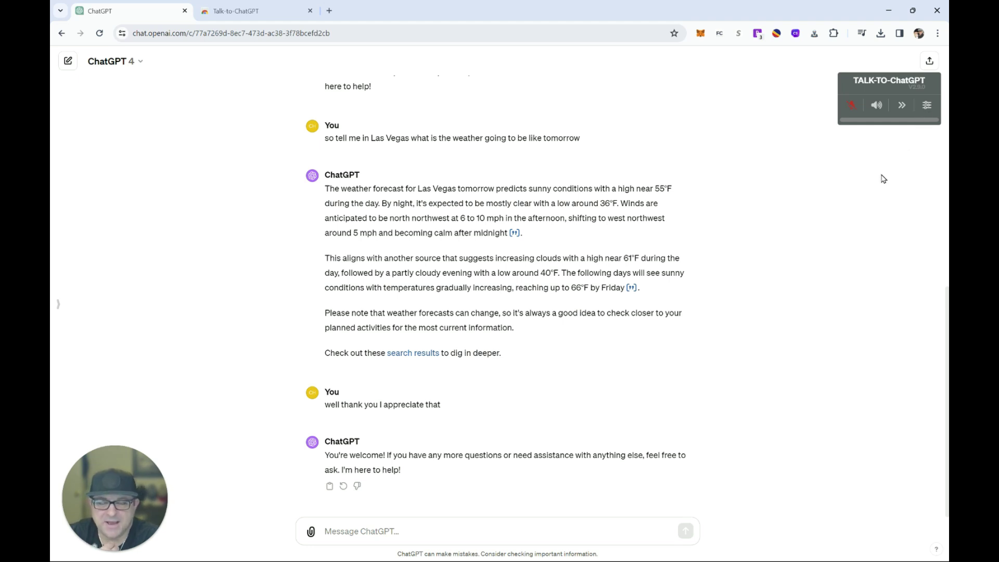
pyautogui.click(929, 106)
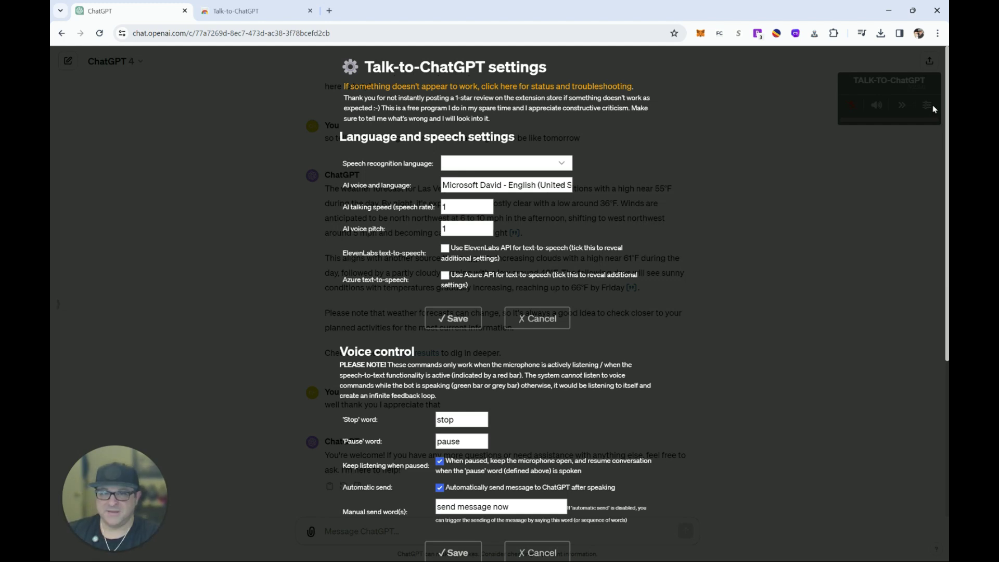
# Review the available speech recognition languages, the voice control options and the advanced settings
pyautogui.click(559, 161)
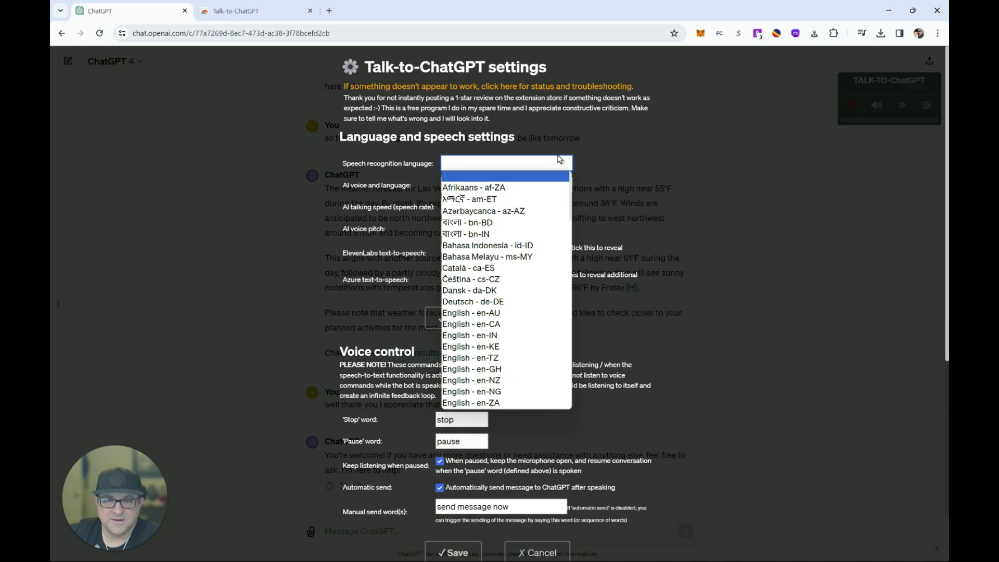
pyautogui.click(585, 161)
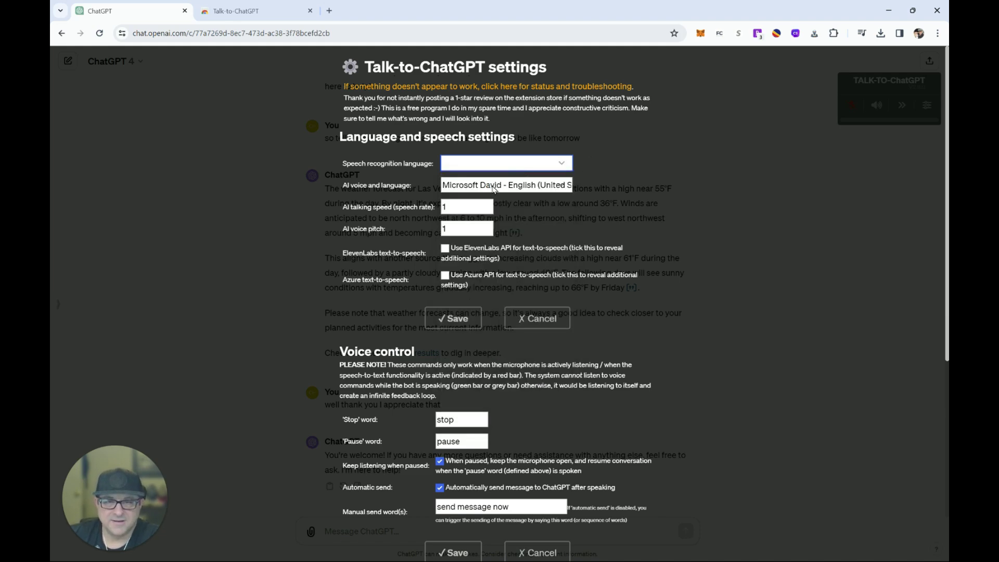
pyautogui.scroll(-3, 465, 270)
pyautogui.scroll(-7, 466, 270)
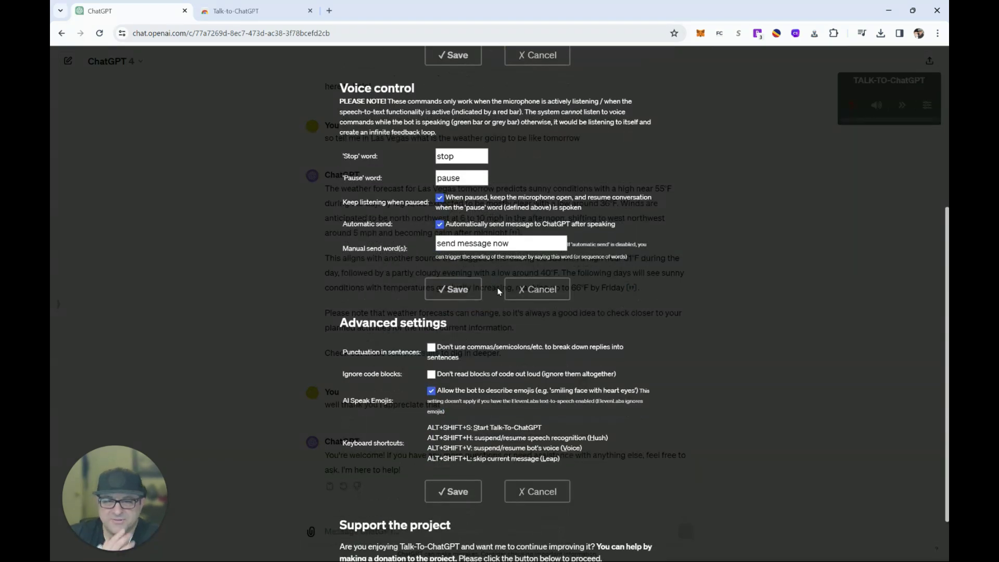
pyautogui.scroll(-3, 497, 291)
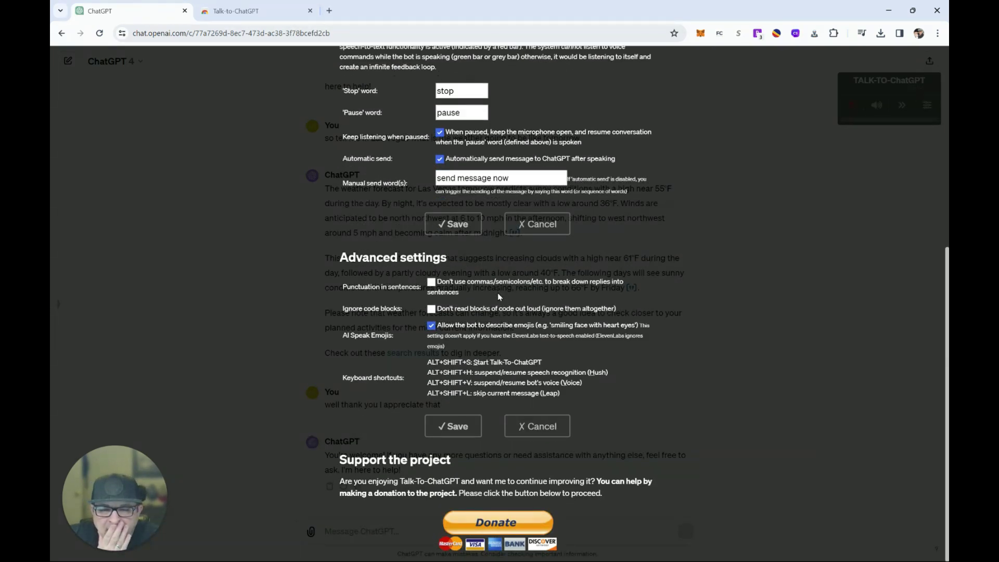
pyautogui.scroll(12, 497, 292)
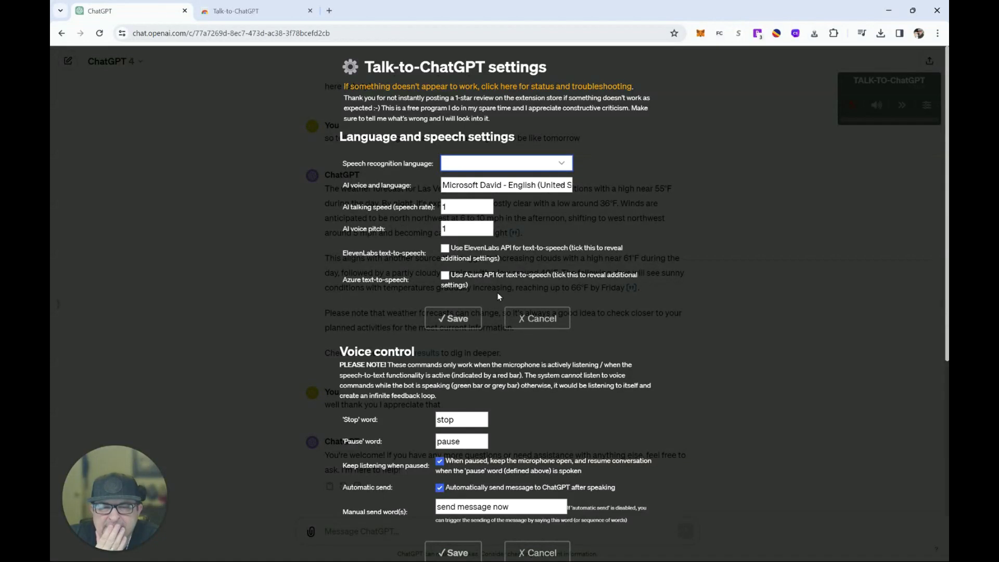
# Set the AI voice and language to Google UK English Male (en-GB)
pyautogui.click(556, 186)
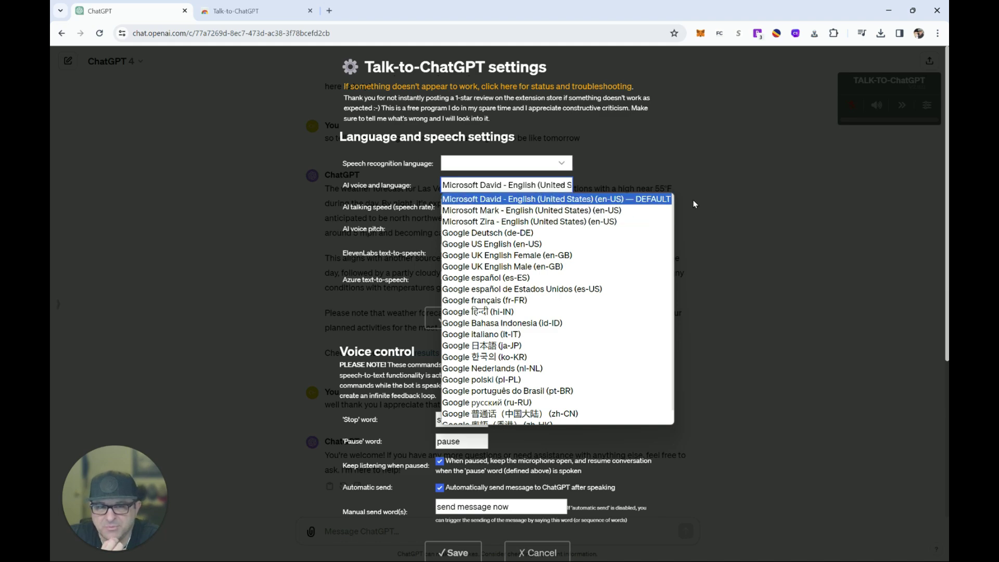
pyautogui.click(740, 198)
pyautogui.click(515, 186)
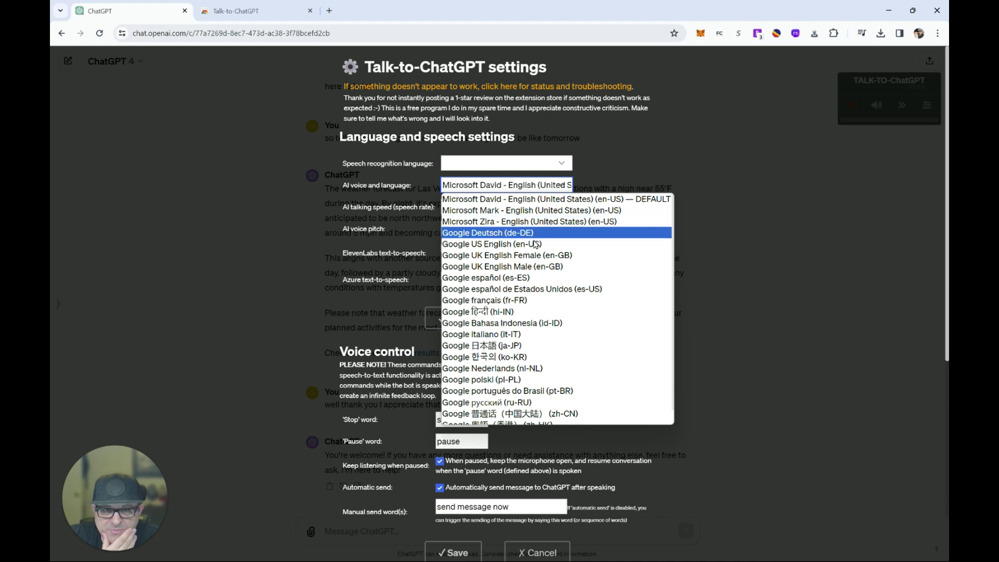
pyautogui.click(530, 267)
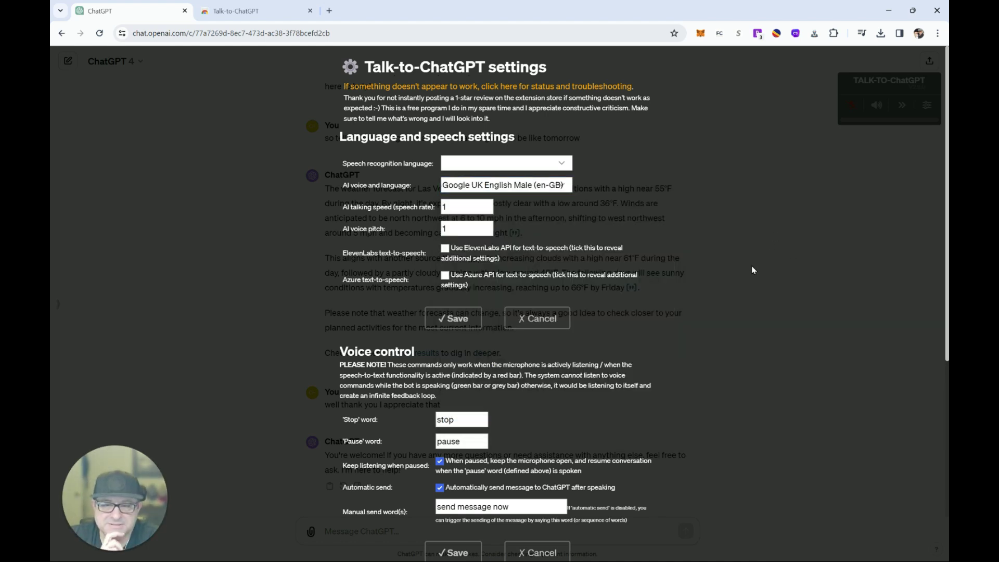
# Enable the ElevenLabs text-to-speech option to view its additional settings and disable it again
pyautogui.click(446, 249)
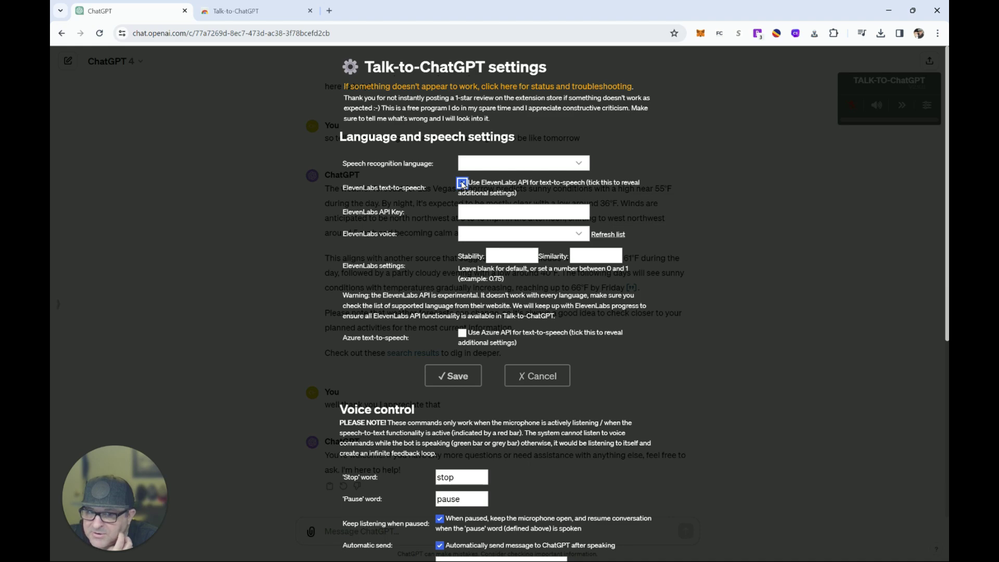
pyautogui.click(462, 183)
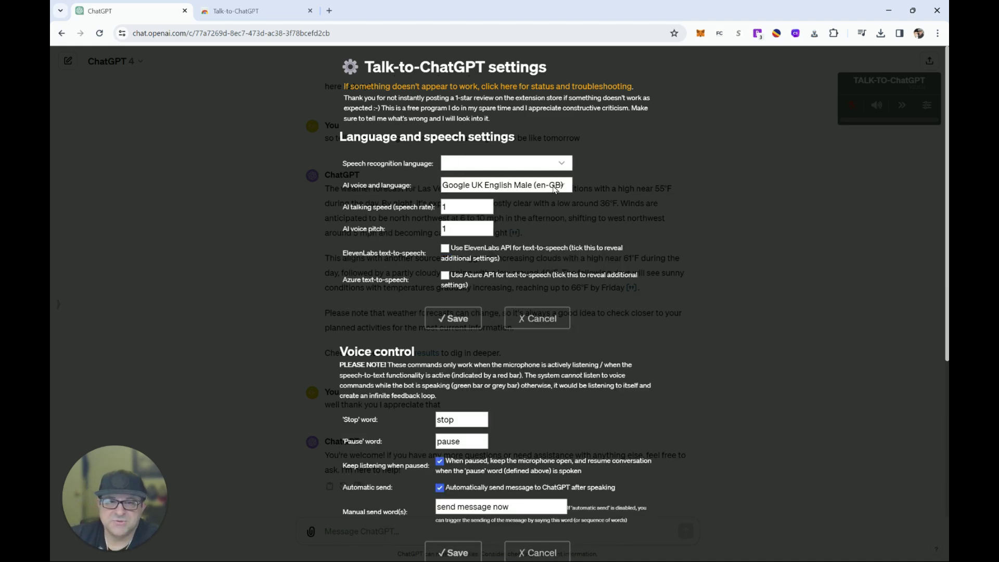
# Save the Talk-to-ChatGPT settings and turn speech recognition back on to talk with ChatGPT
pyautogui.click(836, 309)
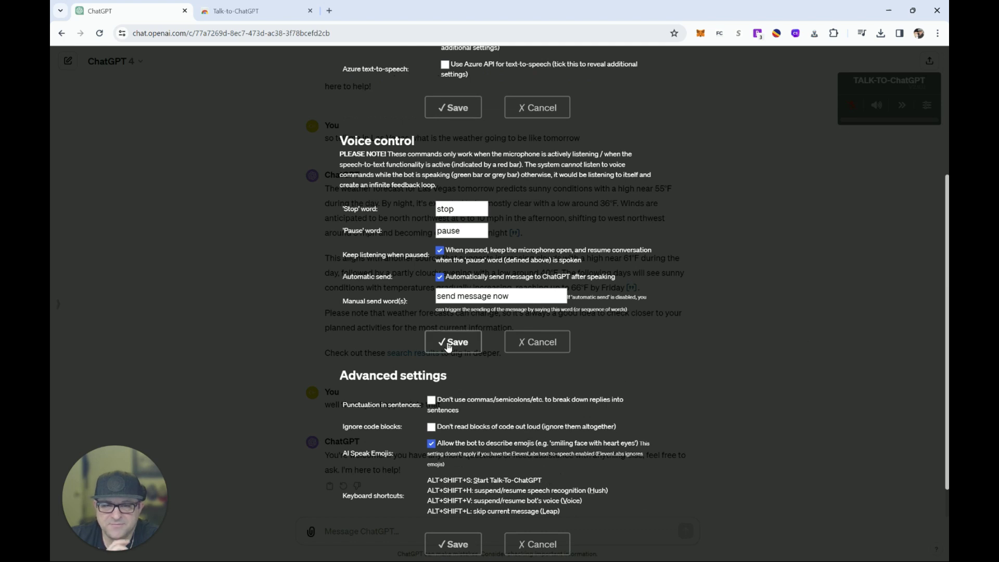
pyautogui.click(448, 342)
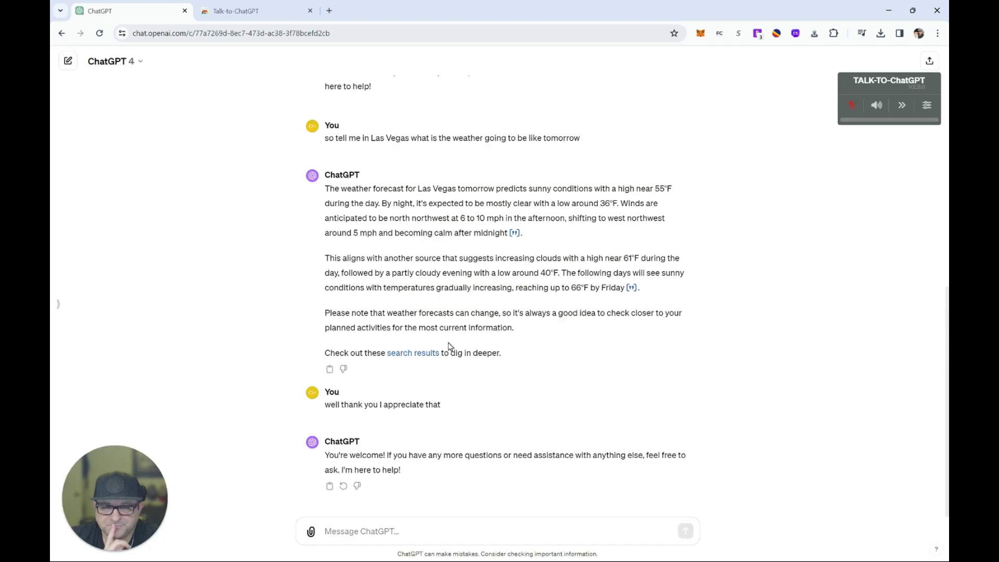
pyautogui.click(851, 105)
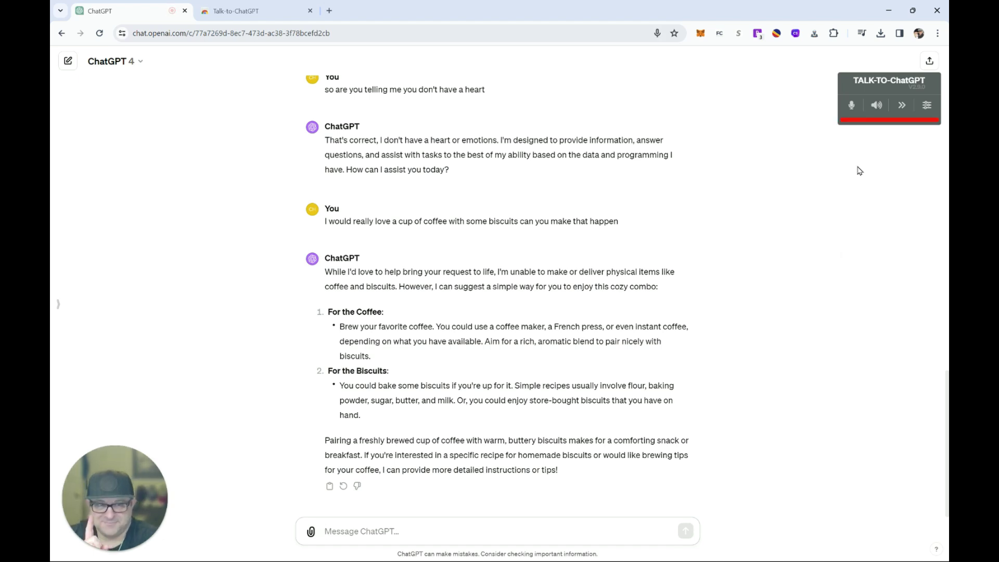
# Turn off speech recognition and examine the AI voices and languages available in the Talk-to-ChatGPT settings
pyautogui.click(851, 105)
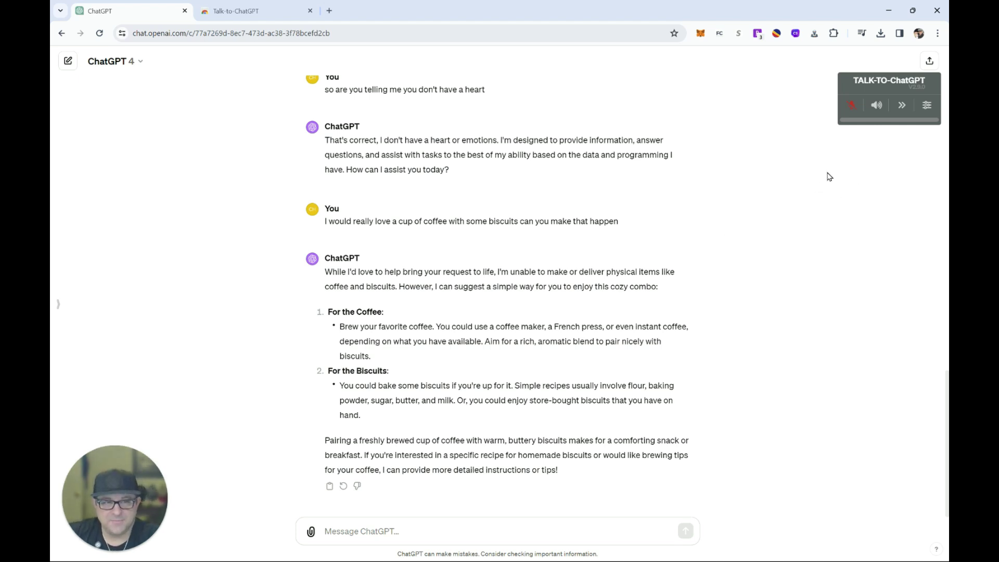
pyautogui.click(927, 105)
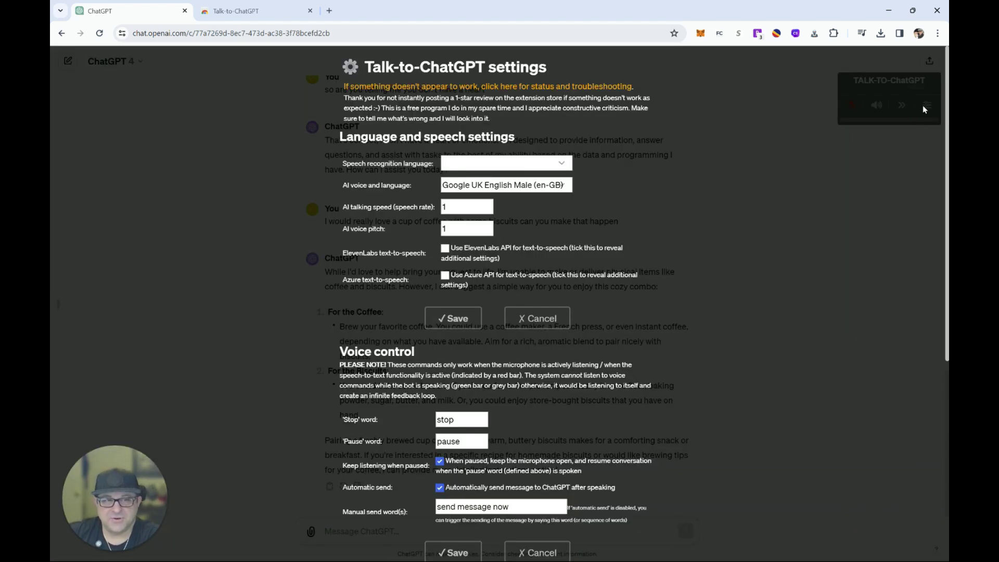
pyautogui.click(552, 188)
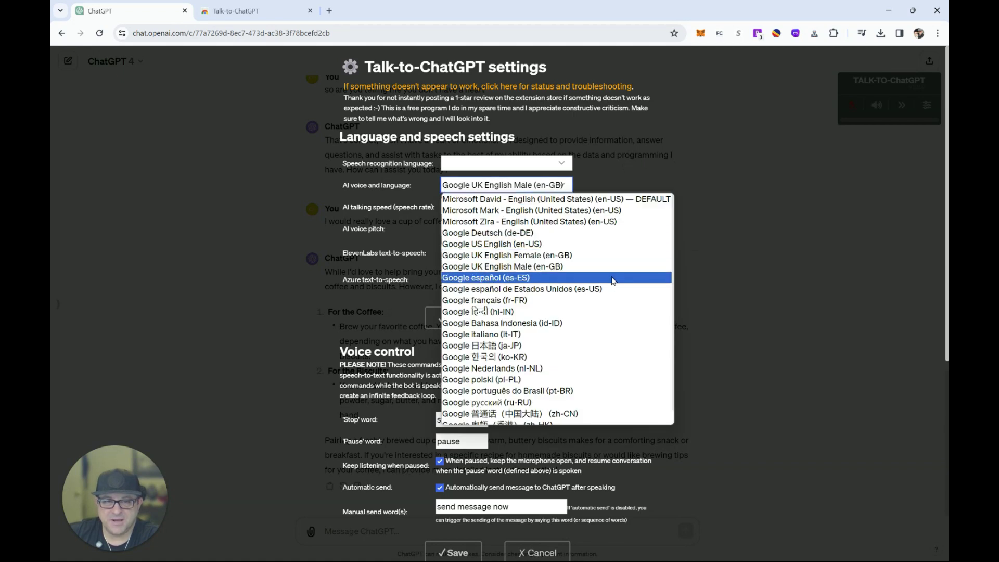
pyautogui.scroll(-1, 614, 281)
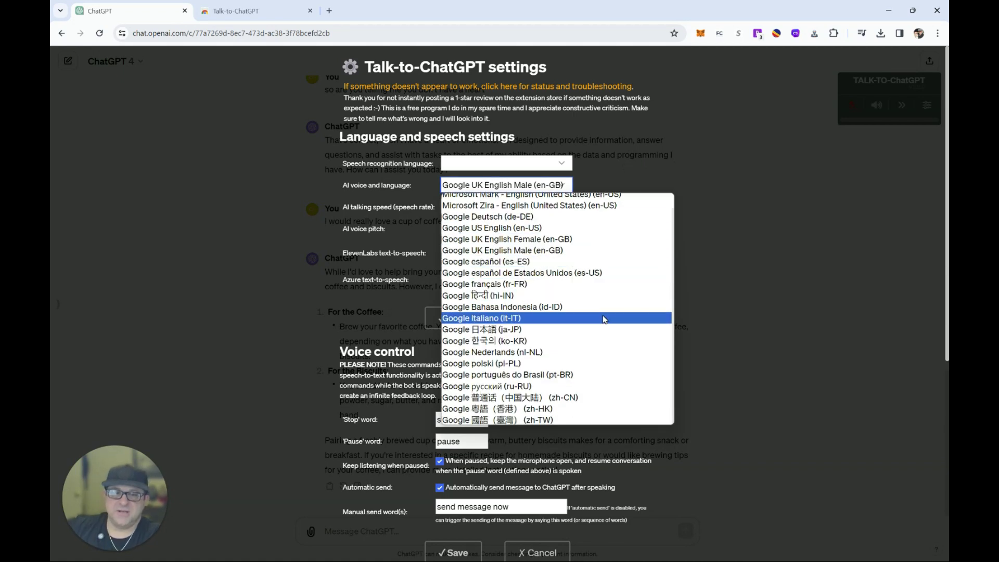
pyautogui.scroll(1, 604, 291)
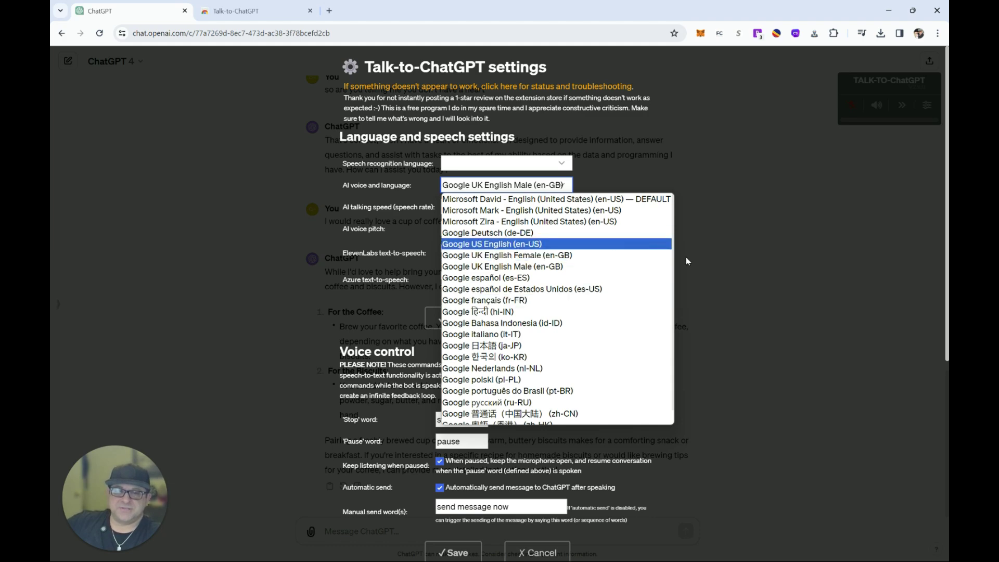
pyautogui.click(812, 253)
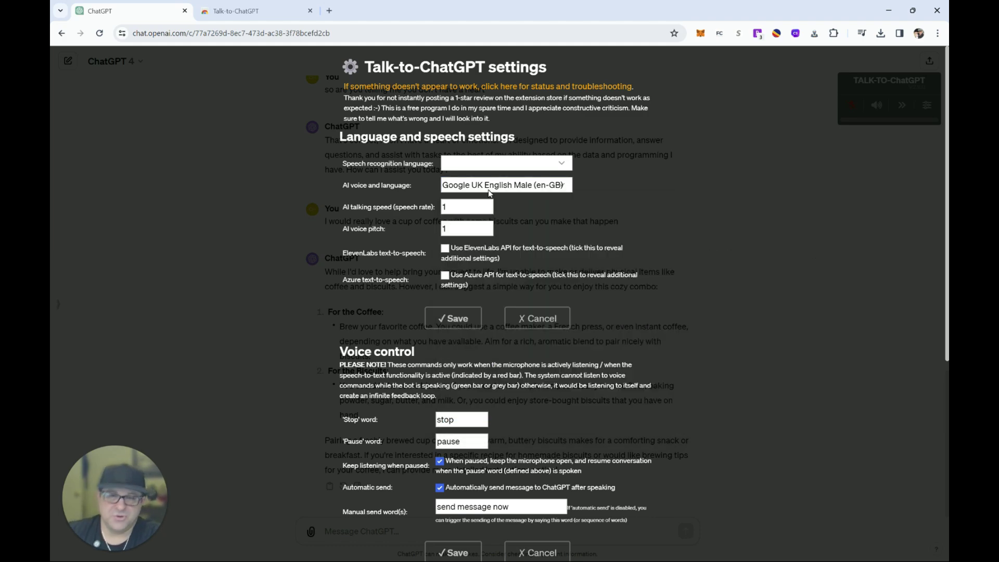
# Review the voice control options, advanced settings and keyboard shortcuts, and save the Talk-to-ChatGPT settings
pyautogui.scroll(-3, 596, 309)
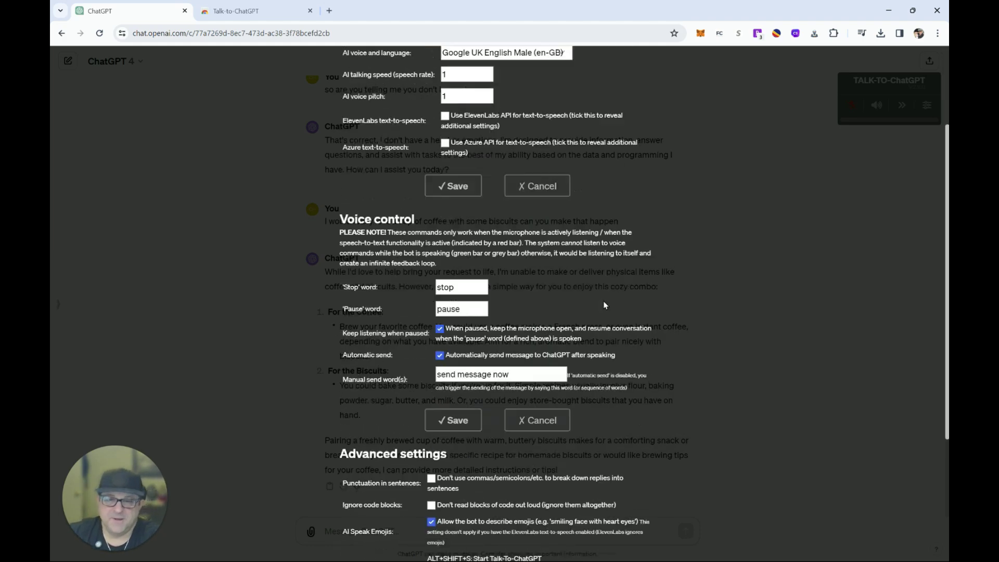
pyautogui.scroll(-3, 600, 300)
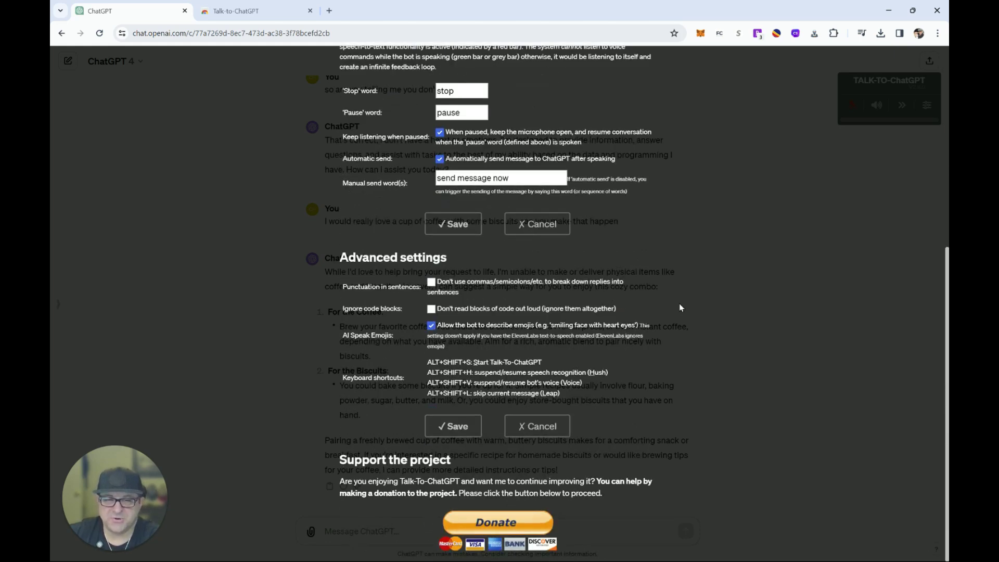
pyautogui.scroll(6, 679, 308)
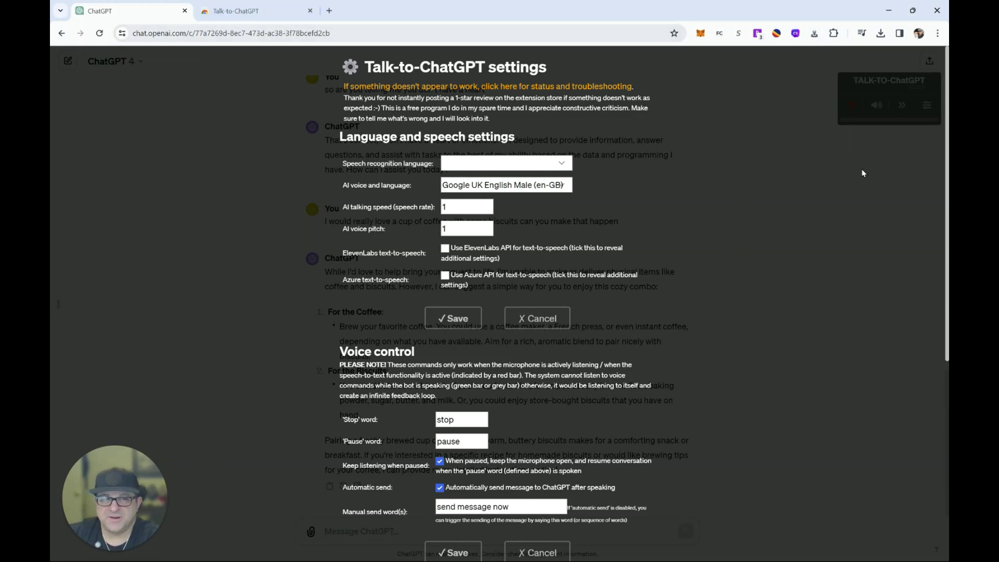
pyautogui.scroll(-6, 604, 392)
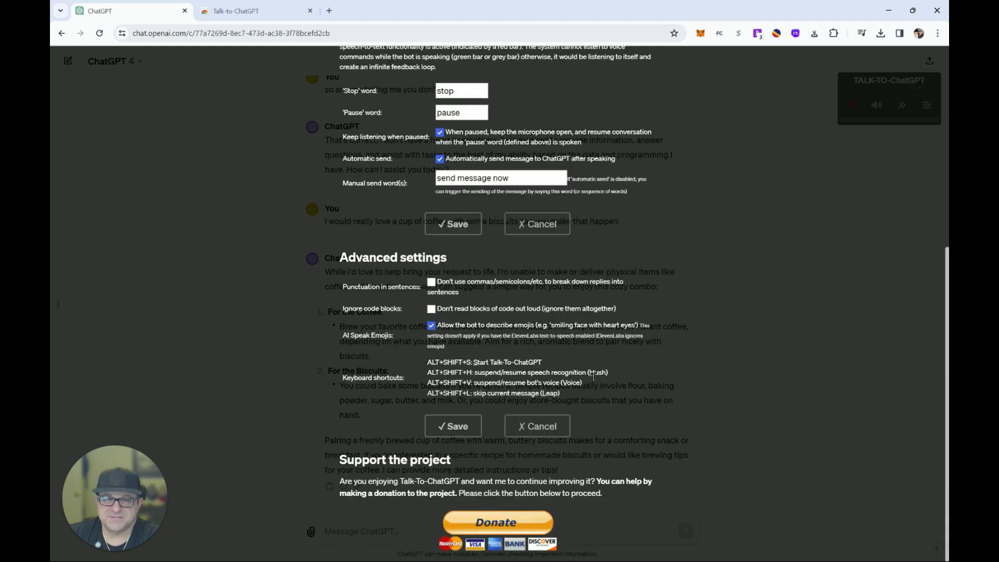
pyautogui.click(459, 434)
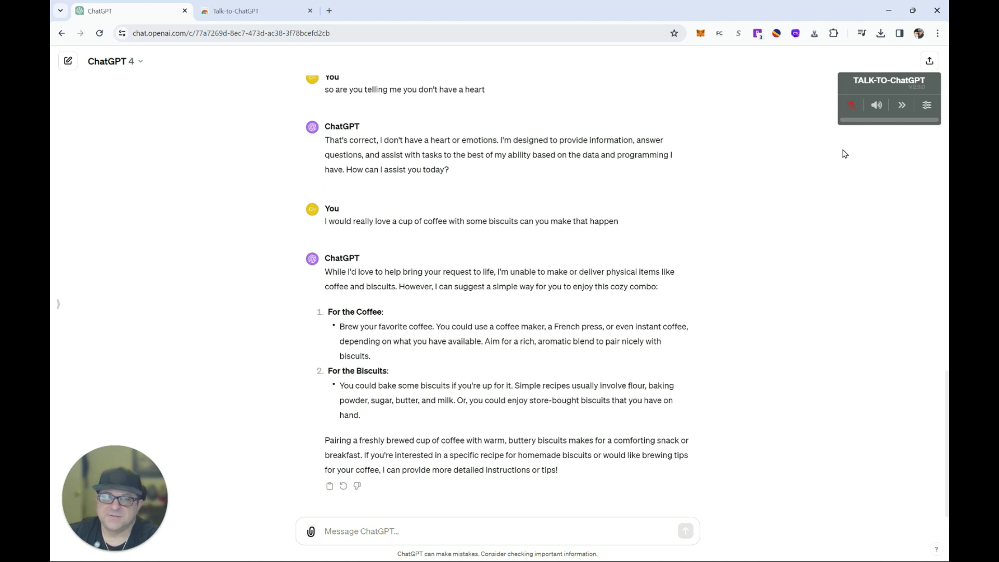
# Turn on speech recognition, speak a thank-you and good-night message to ChatGPT, and turn speech recognition off again
pyautogui.click(850, 105)
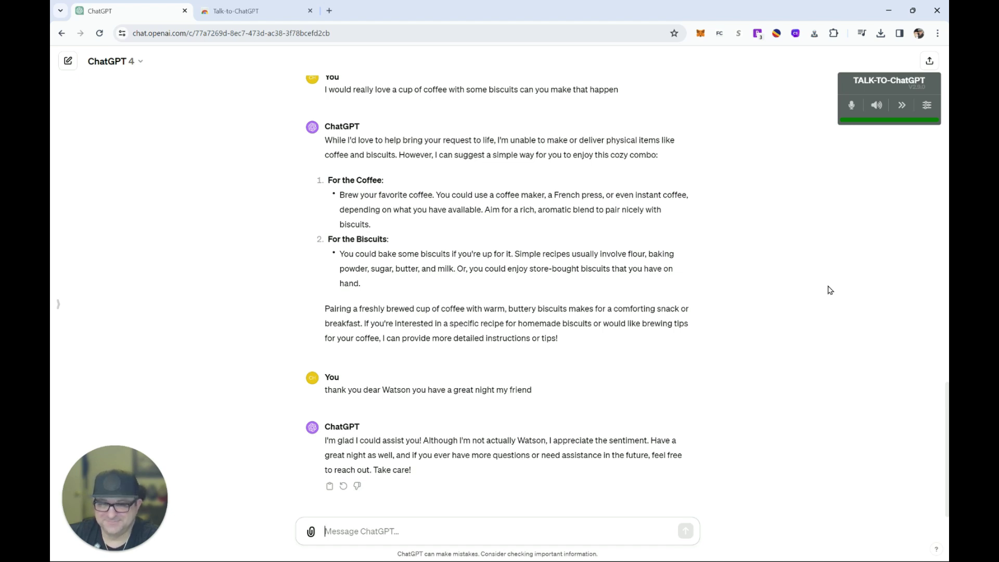
pyautogui.click(851, 105)
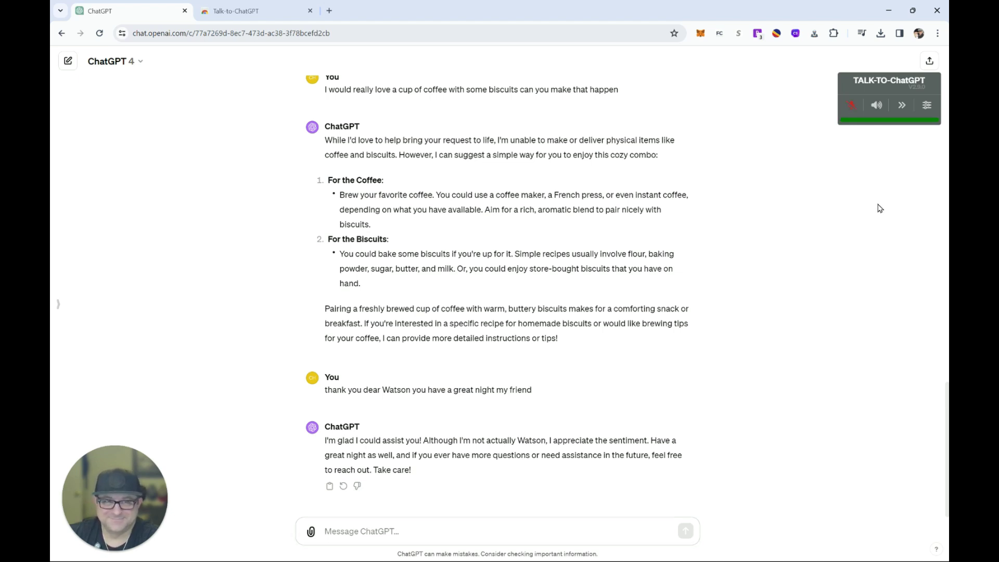